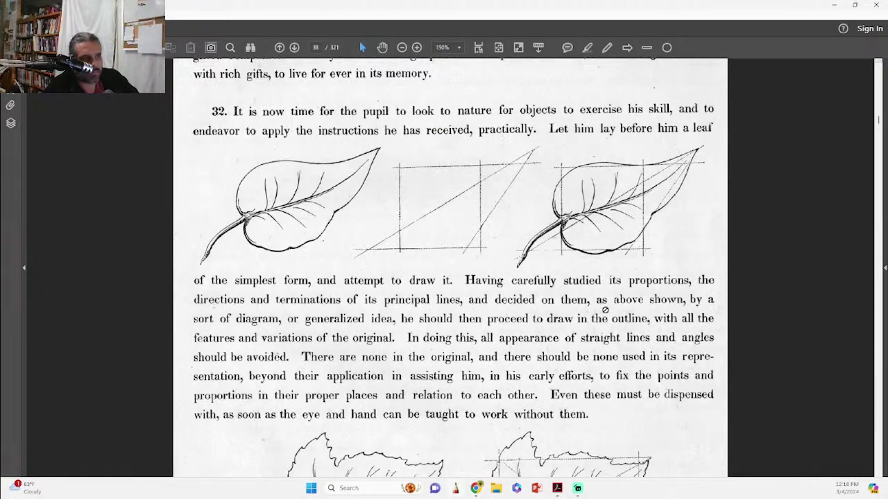
- Switch to Sketchbook Pro and hide Layer16, Layer11, Layer10 and Layer9 to clear the overlays from the light-ray diagrams
key("alt+Tab")
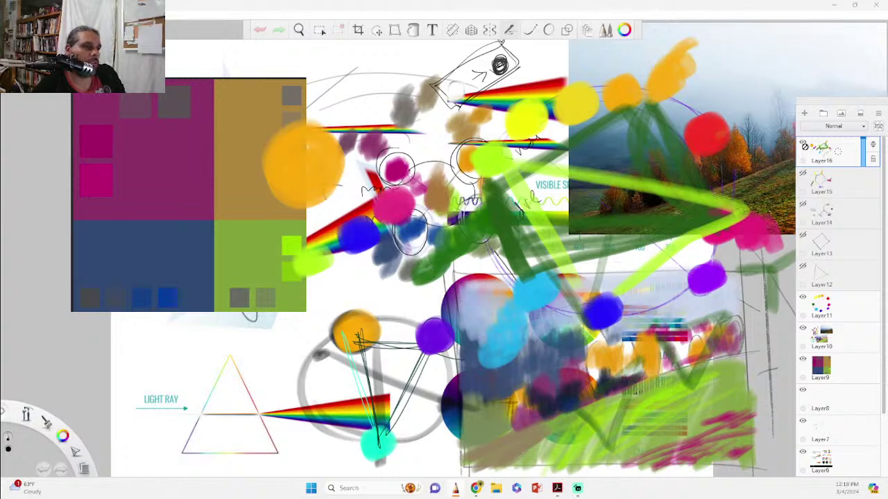
left_click(804, 147)
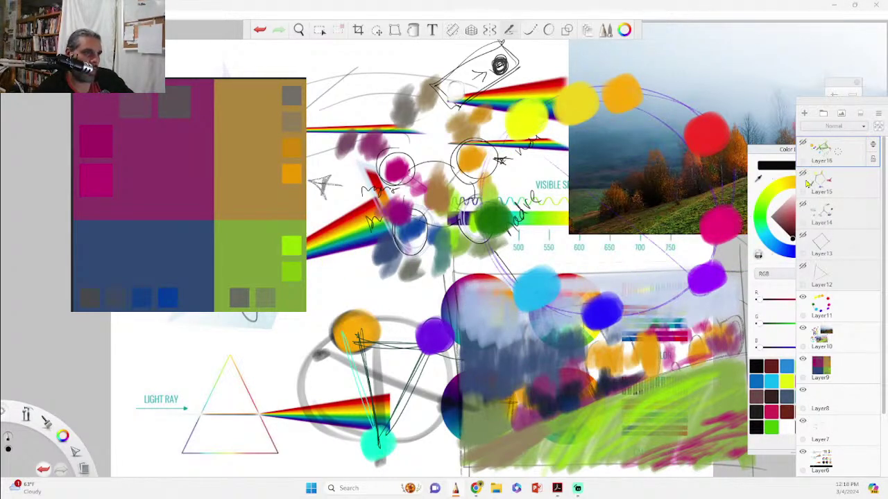
left_click(802, 298)
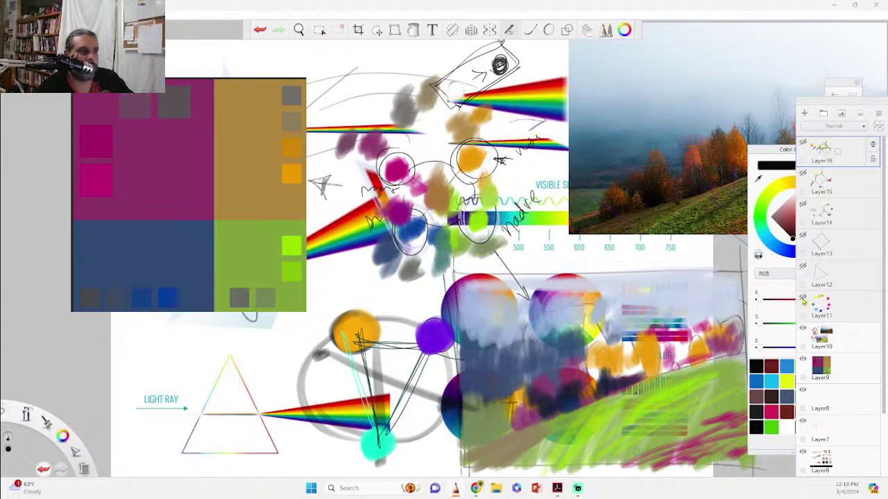
left_click(803, 329)
left_click(803, 359)
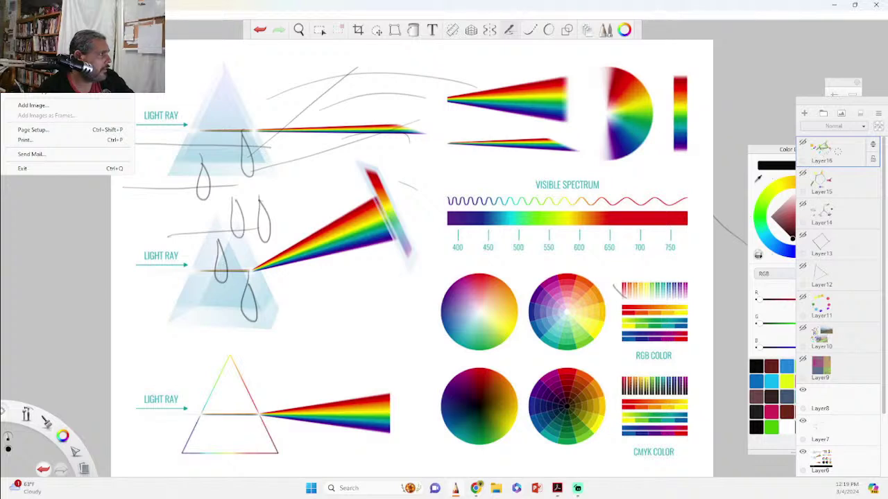
- Discard the changes to the current document and zoom out on a new blank canvas to show its full extent
left_click(22, 168)
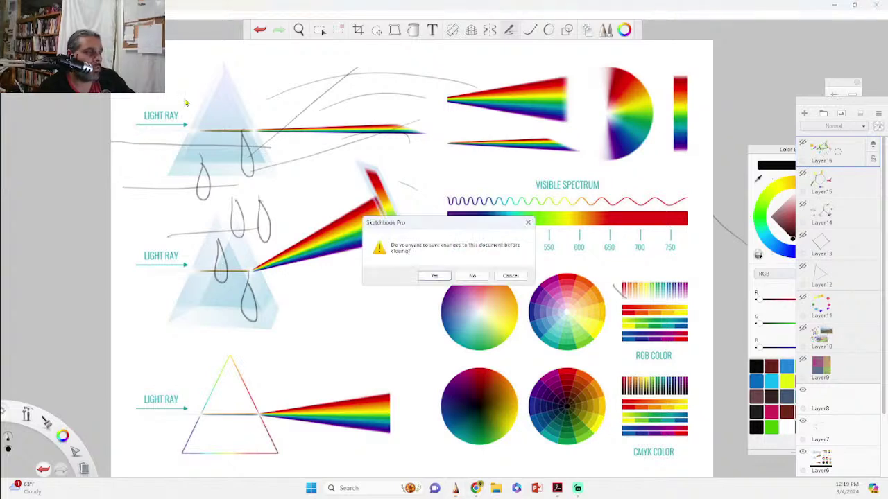
left_click(472, 276)
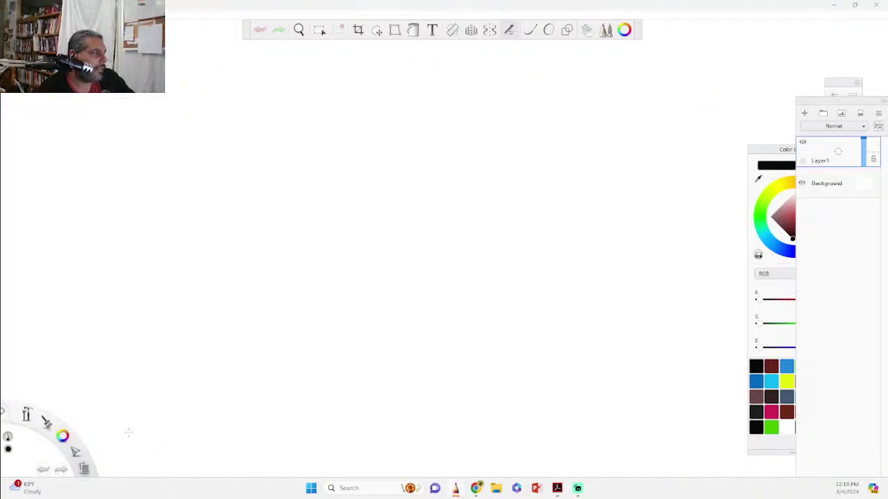
left_click(26, 415)
left_click_drag(511, 264, 442, 309)
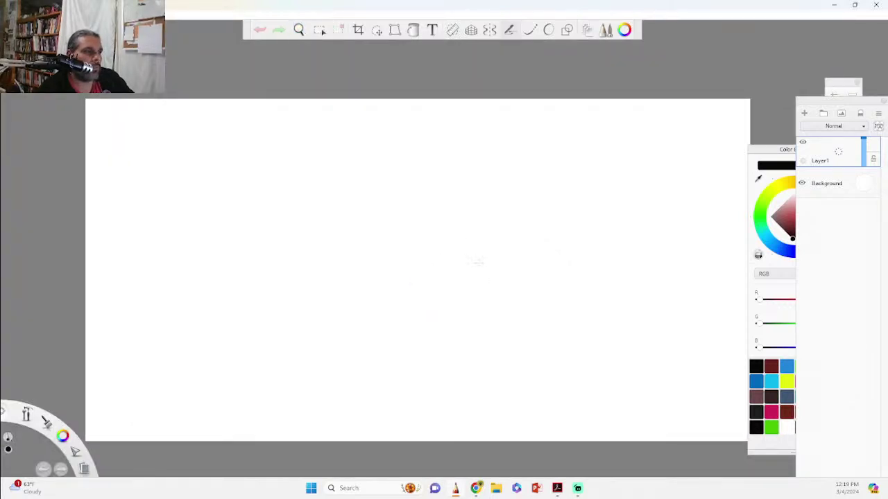
- Close the Color Editor and add a new layer above Layer1
left_click_drag(775, 158, 751, 151)
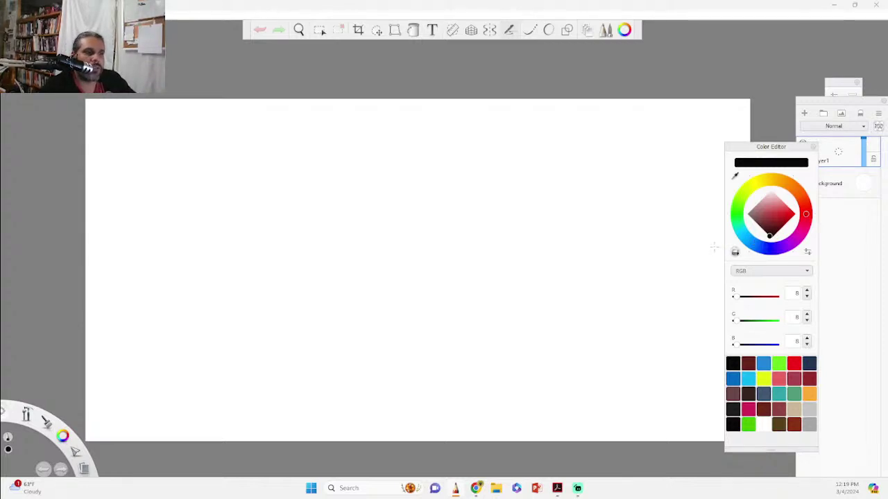
left_click(813, 146)
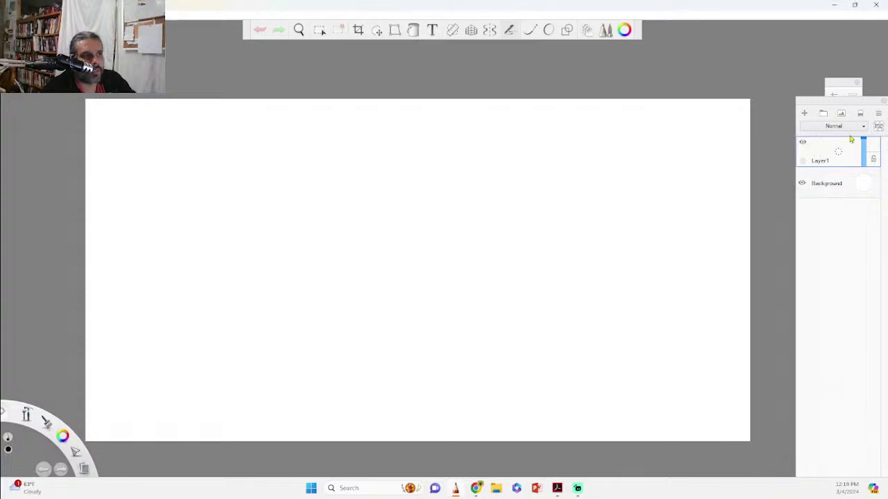
left_click(805, 114)
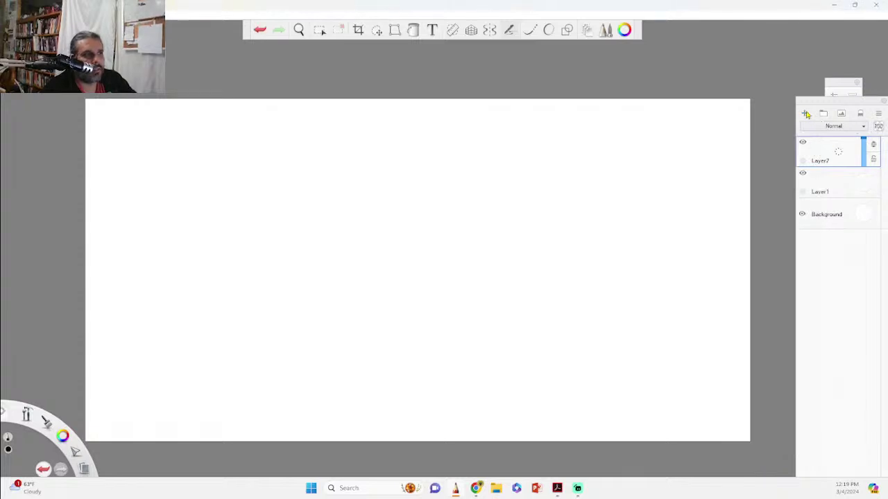
- Fill the new layer with solid light grey, RGB 196, 196, 196
left_click(606, 30)
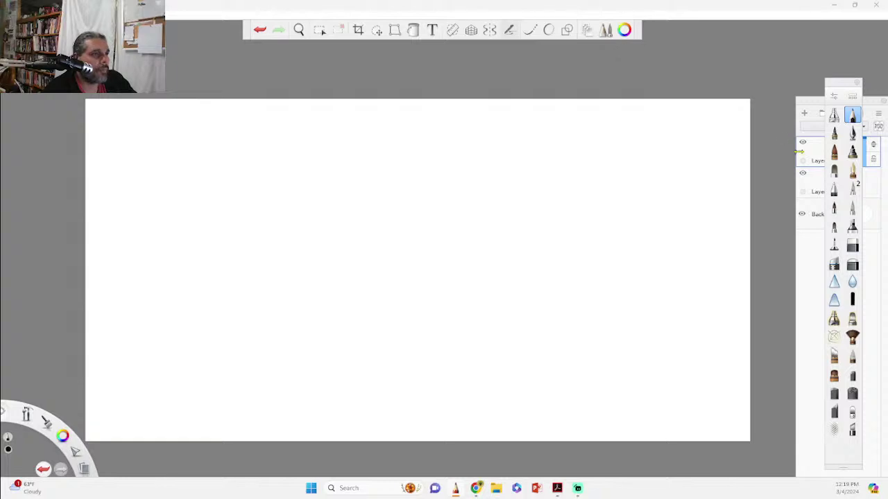
left_click(413, 31)
left_click(624, 31)
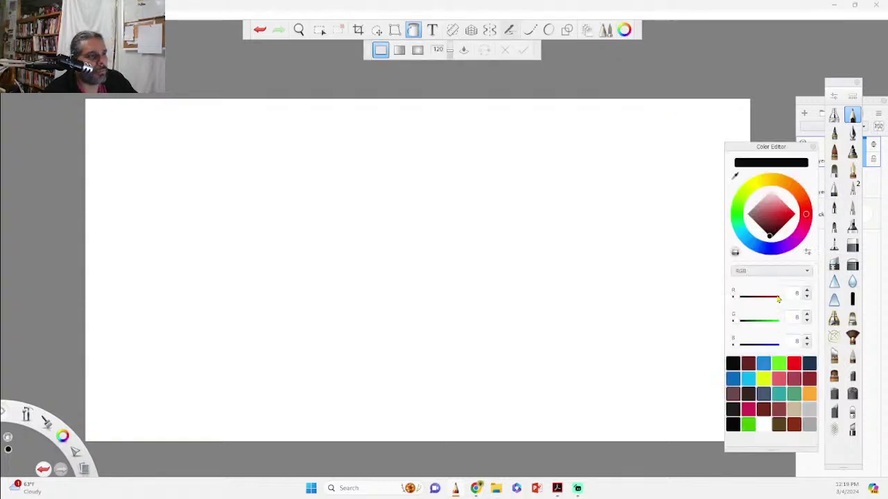
left_click(809, 409)
left_click(429, 240)
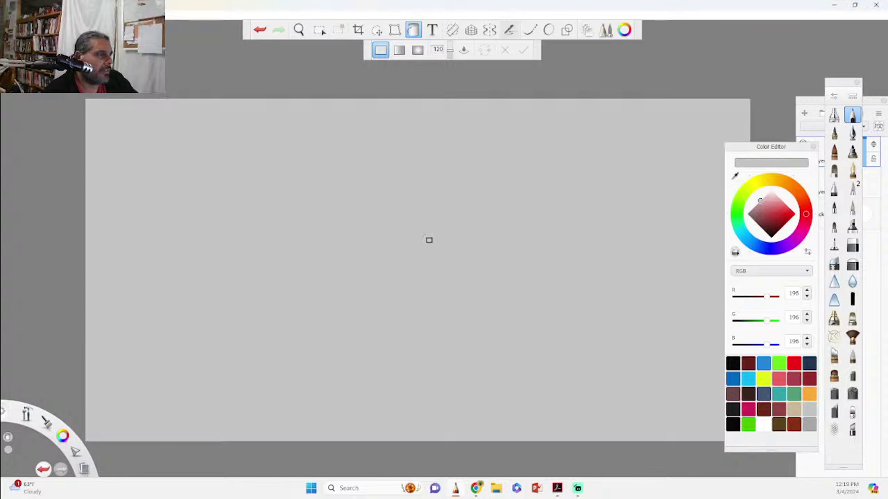
- Add a new layer above the grey fill, leave the fill tool, and set the drawing colour to near-black, RGB 8, 8, 8
left_click(814, 104)
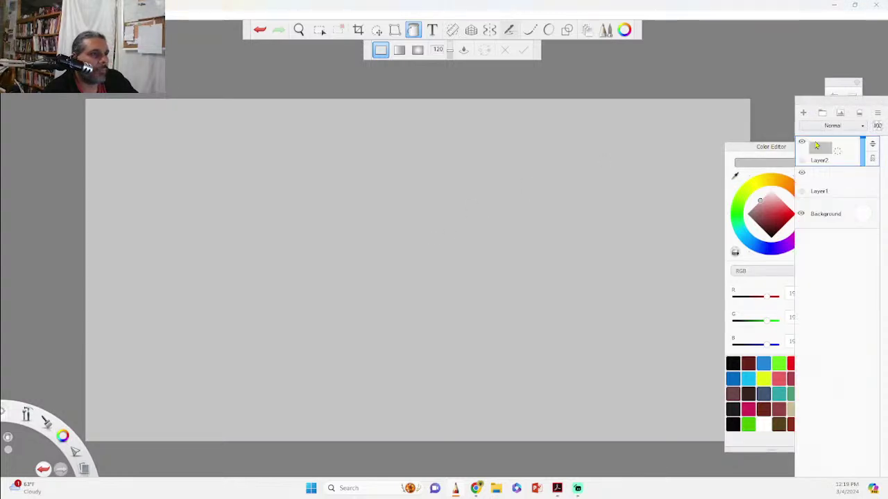
left_click(803, 112)
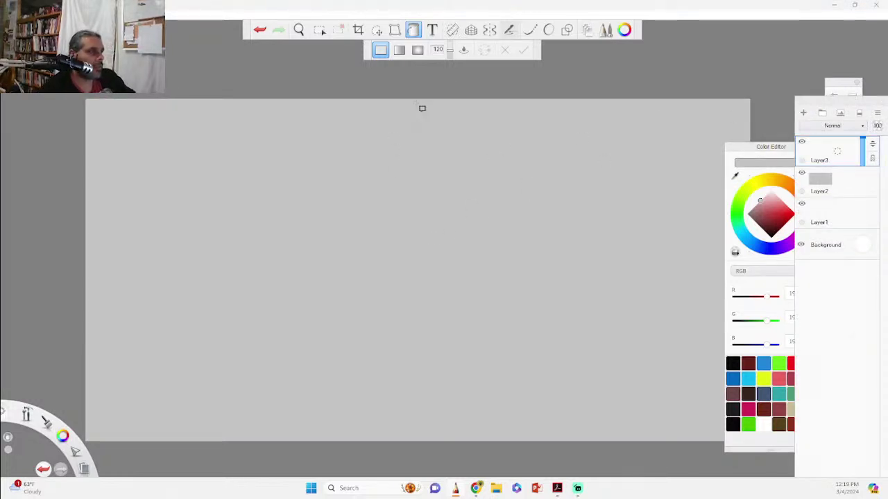
left_click(414, 31)
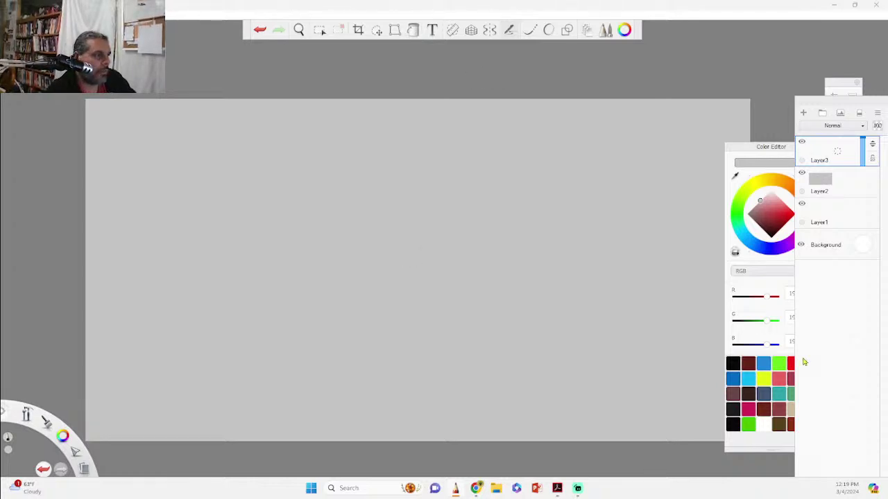
left_click(726, 363)
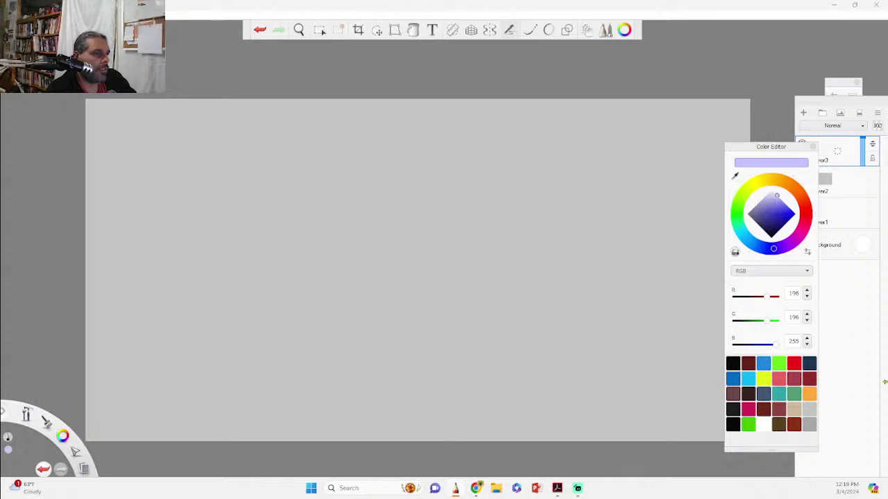
left_click(733, 363)
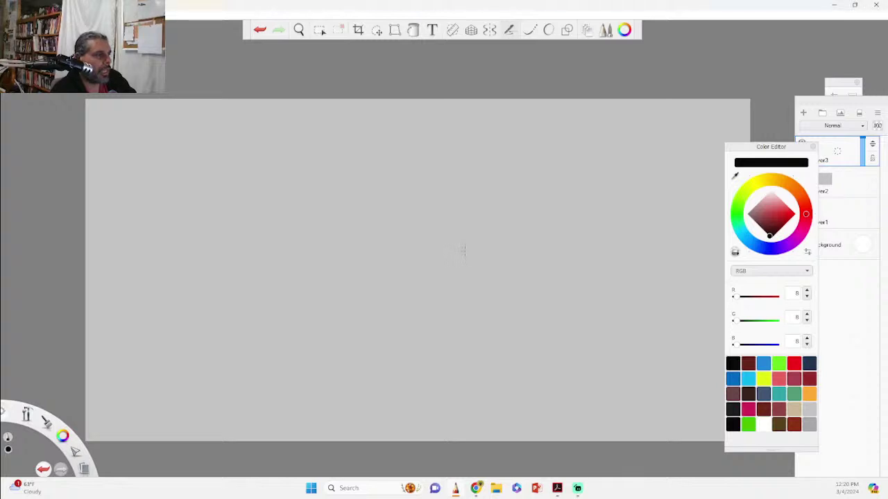
- Sketch a bottle right of the canvas centre from a tall rectangle and narrow neck, with rounded shoulders and an elliptical base
left_click_drag(464, 247, 469, 340)
mouse_move(456, 242)
left_mouse_down()
mouse_move(512, 236)
mouse_move(519, 345)
mouse_move(467, 336)
left_mouse_up()
left_click_drag(478, 190, 481, 240)
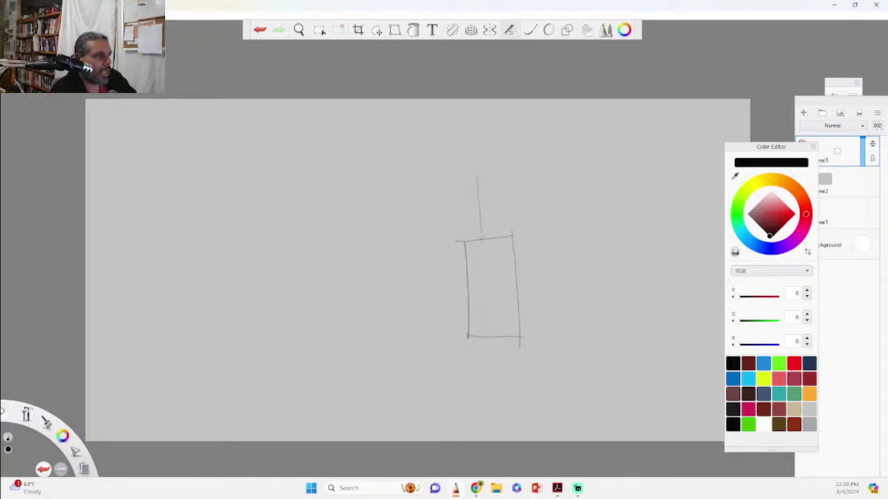
left_click_drag(473, 177, 491, 174)
left_click_drag(488, 176, 494, 239)
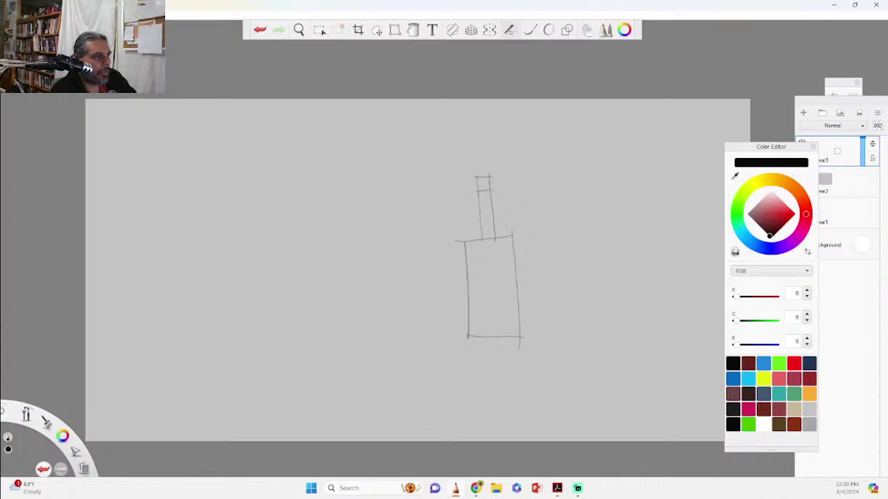
mouse_move(469, 326)
left_mouse_down()
mouse_move(514, 332)
mouse_move(516, 321)
mouse_move(472, 325)
mouse_move(466, 244)
mouse_move(477, 239)
mouse_move(514, 258)
left_mouse_up()
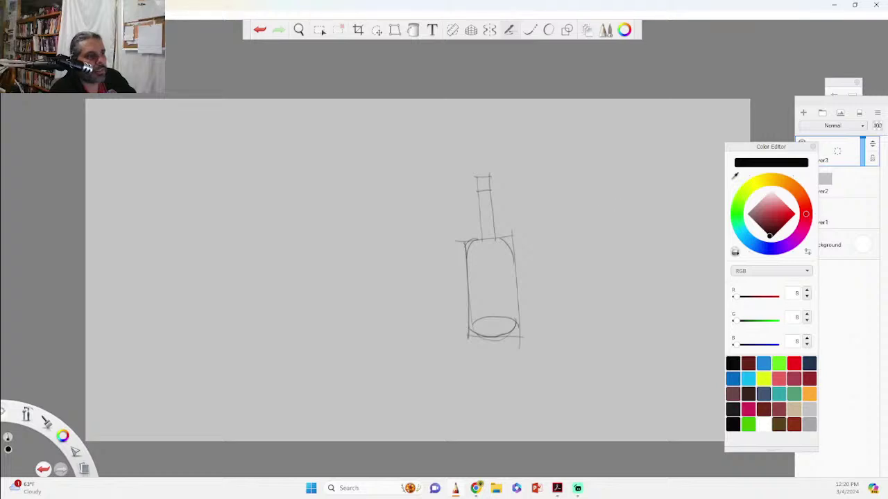
- Sketch an animal head right of the bottle from a downward-pointing triangle, with two pointed ears and a curved brow and muzzle
left_click_drag(609, 202, 581, 302)
mouse_move(610, 196)
left_mouse_down()
mouse_move(695, 234)
mouse_move(580, 322)
mouse_move(702, 225)
mouse_move(581, 324)
left_mouse_up()
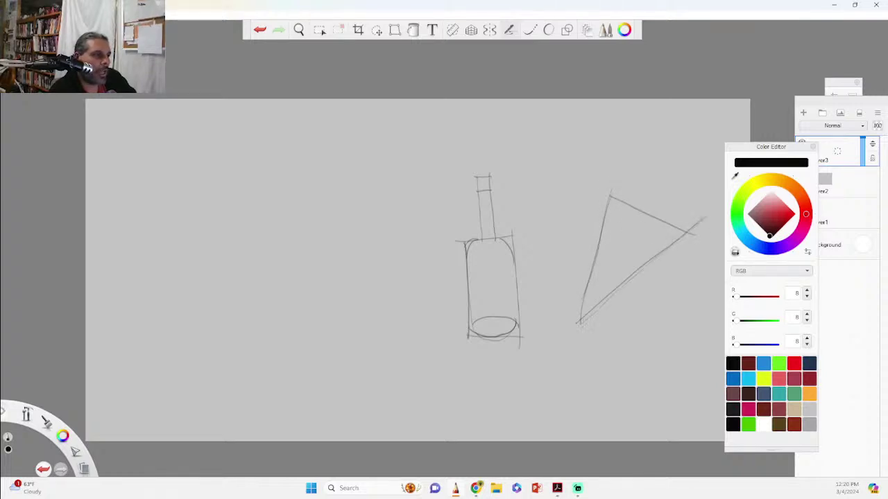
left_click_drag(606, 229, 582, 313)
left_click_drag(624, 203, 641, 149)
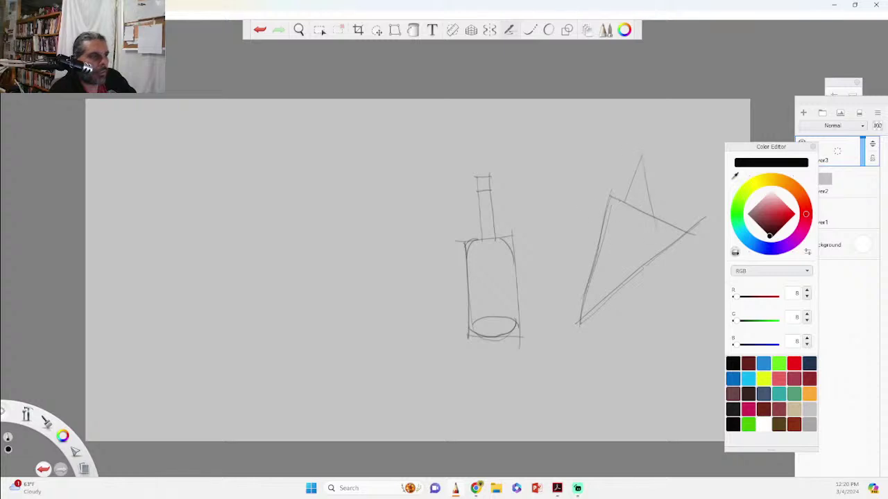
mouse_move(601, 208)
left_mouse_down()
mouse_move(563, 203)
mouse_move(598, 255)
left_mouse_up()
mouse_move(655, 229)
left_mouse_down()
mouse_move(596, 231)
mouse_move(596, 241)
mouse_move(617, 209)
mouse_move(582, 298)
mouse_move(591, 307)
mouse_move(585, 304)
mouse_move(627, 275)
left_mouse_up()
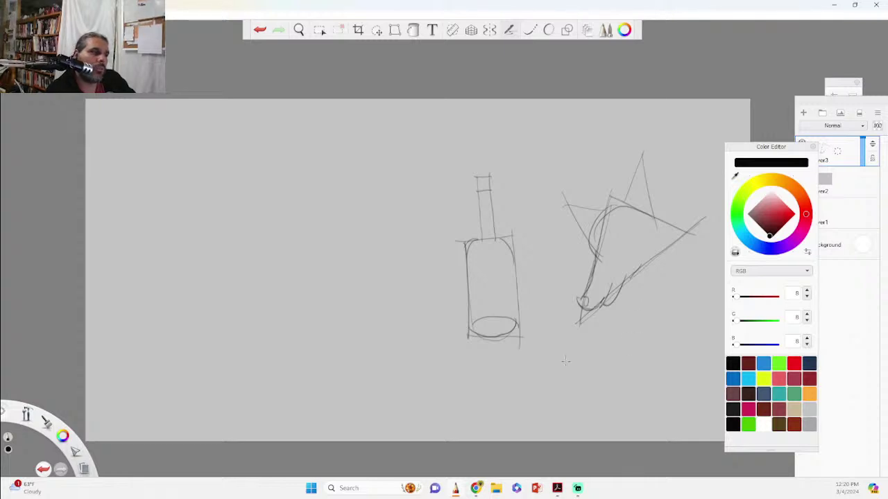
- Sketch a sphere with curved contour lines left of the bottle and attach a tapering cone-shaped snout to its lower edge
left_click_drag(353, 295, 353, 296)
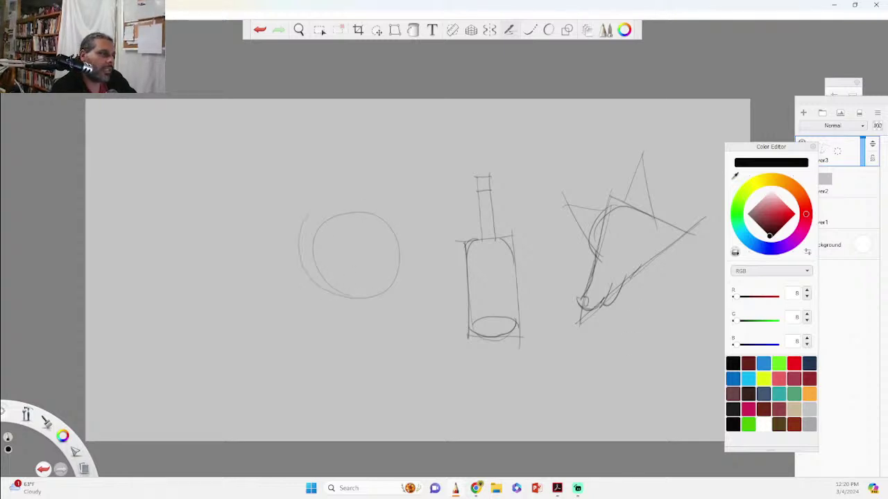
mouse_move(312, 215)
left_mouse_down()
mouse_move(350, 304)
mouse_move(339, 274)
mouse_move(365, 295)
left_mouse_up()
left_click_drag(316, 267, 390, 235)
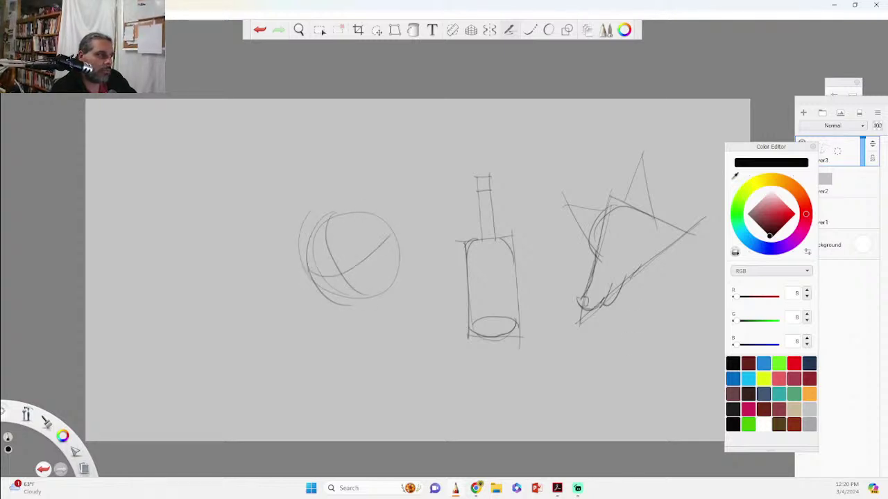
mouse_move(328, 292)
left_mouse_down()
mouse_move(322, 277)
mouse_move(364, 289)
mouse_move(310, 343)
mouse_move(333, 334)
mouse_move(320, 300)
mouse_move(366, 278)
mouse_move(337, 323)
left_mouse_up()
left_click_drag(316, 355, 347, 290)
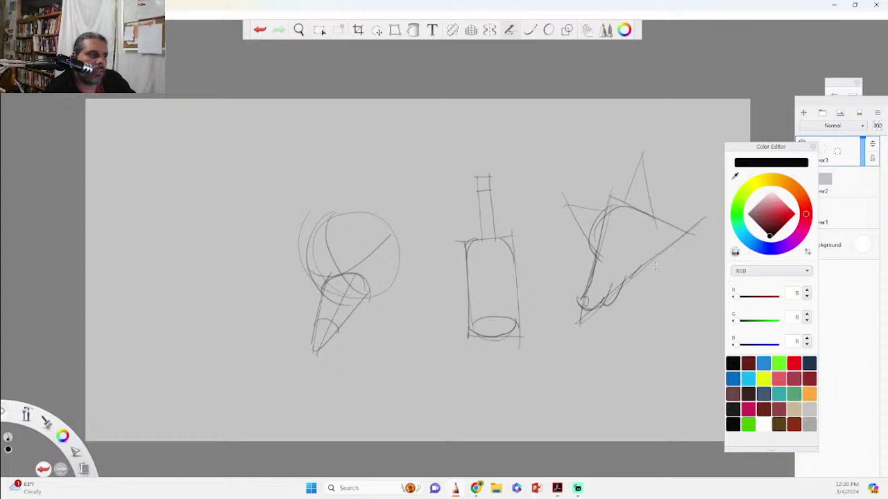
mouse_move(323, 221)
left_mouse_down()
mouse_move(309, 261)
mouse_move(376, 305)
mouse_move(360, 306)
left_mouse_up()
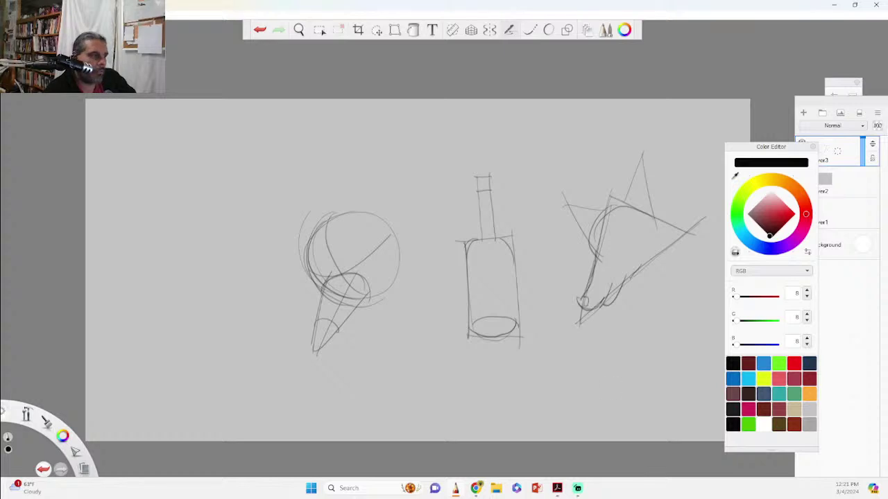
- Sketch a large triangular head with one pointed ear at the canvas's left side and write "3D" above the sphere
left_click_drag(196, 212, 141, 352)
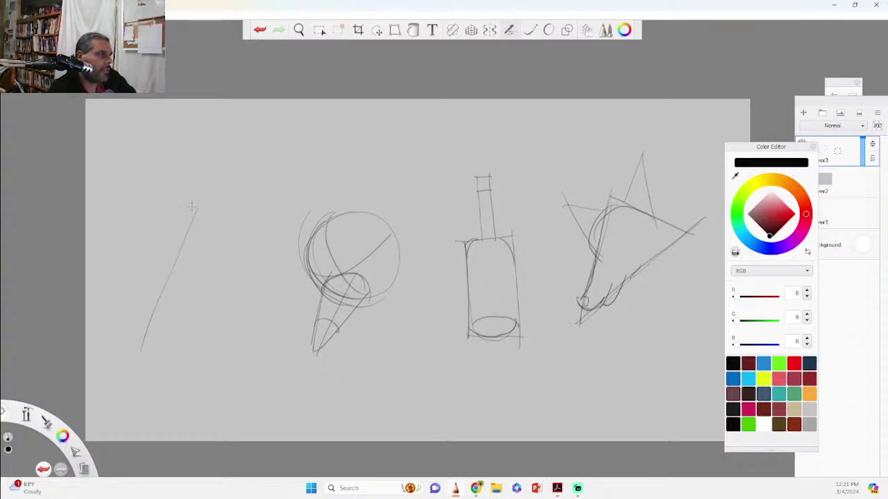
left_click_drag(196, 209, 267, 262)
left_click_drag(137, 360, 287, 269)
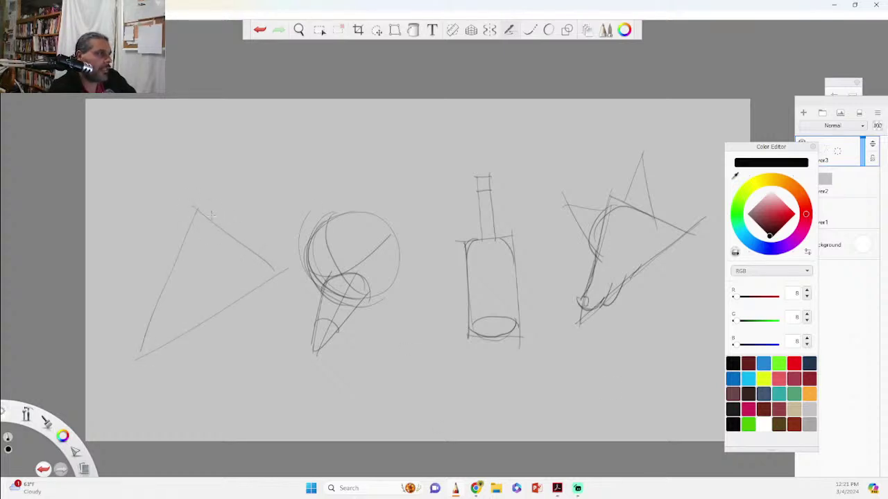
left_click_drag(246, 161, 245, 240)
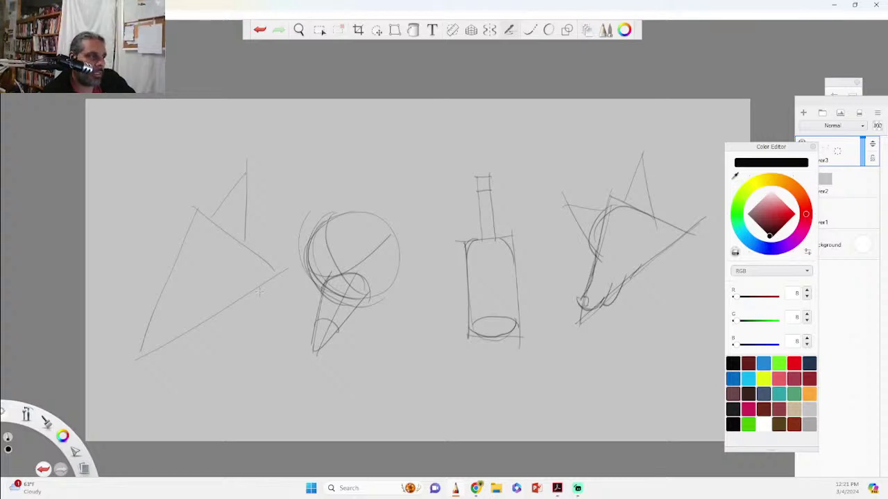
mouse_move(378, 172)
left_mouse_down()
mouse_move(395, 182)
mouse_move(389, 199)
left_mouse_up()
left_click_drag(401, 171, 408, 180)
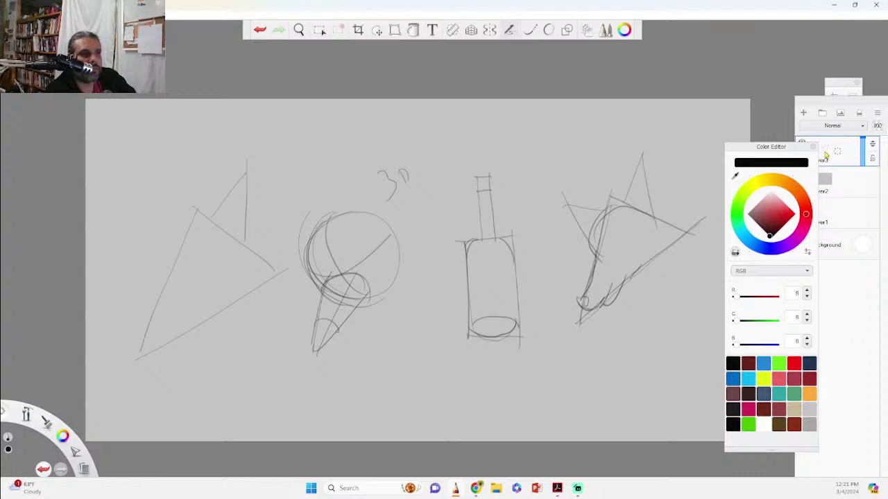
- On a new layer above the hidden previous sketch layer, sketch a large slanted triangle just right of the canvas centre
left_click(807, 132)
left_click(801, 172)
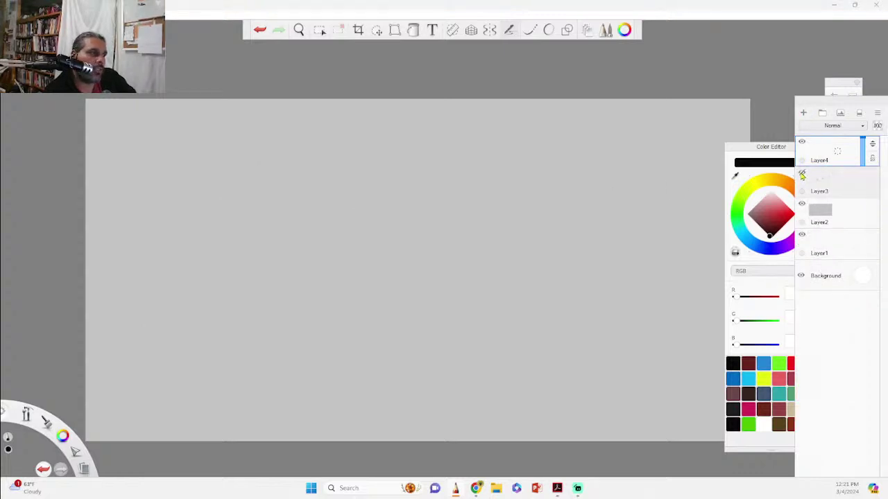
left_click_drag(494, 199, 391, 326)
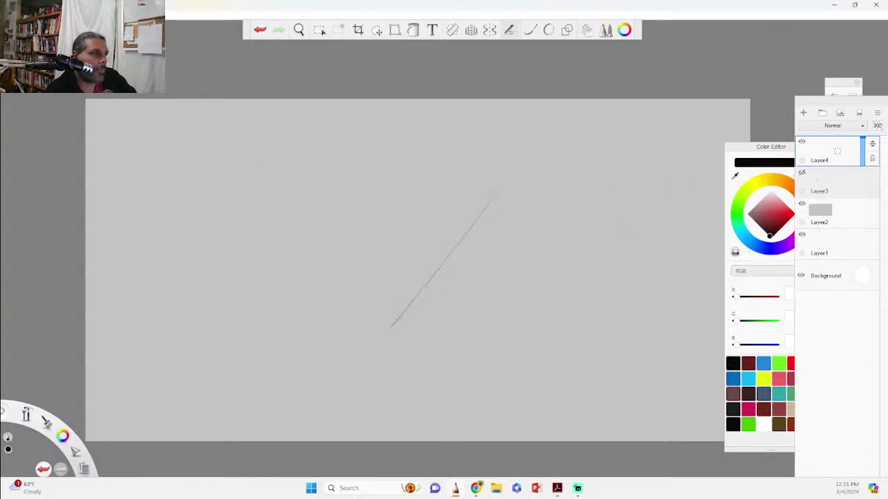
left_click_drag(493, 197, 562, 270)
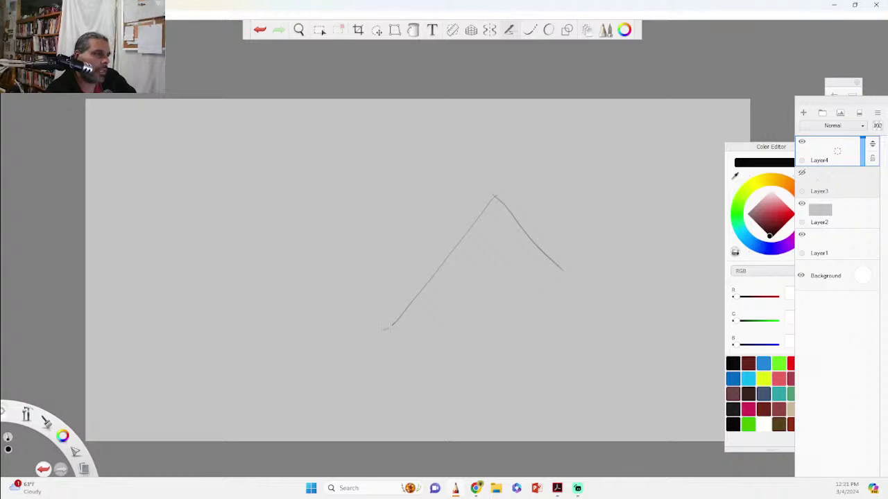
left_click_drag(385, 329, 543, 280)
- Sketch a triangular animal head beside the slanted triangle, with two pointed ears, small eye arcs, a round nose and curved jaw and brow lines
mouse_move(609, 211)
left_mouse_down()
mouse_move(516, 381)
mouse_move(705, 258)
mouse_move(609, 214)
mouse_move(670, 123)
mouse_move(680, 166)
mouse_move(644, 238)
mouse_move(537, 188)
mouse_move(569, 274)
mouse_move(627, 265)
left_mouse_up()
left_click_drag(585, 283, 598, 278)
mouse_move(555, 323)
left_mouse_down()
mouse_move(545, 350)
mouse_move(559, 352)
left_mouse_up()
left_click_drag(641, 278, 604, 329)
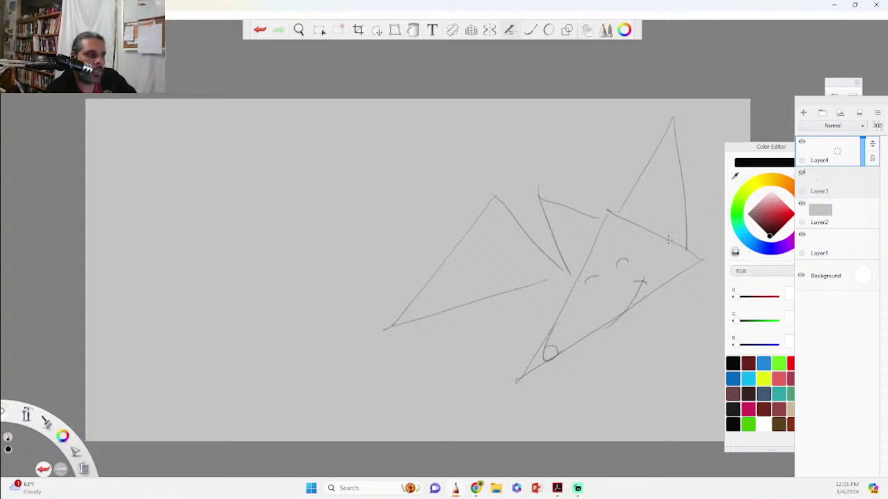
left_click_drag(668, 240, 671, 270)
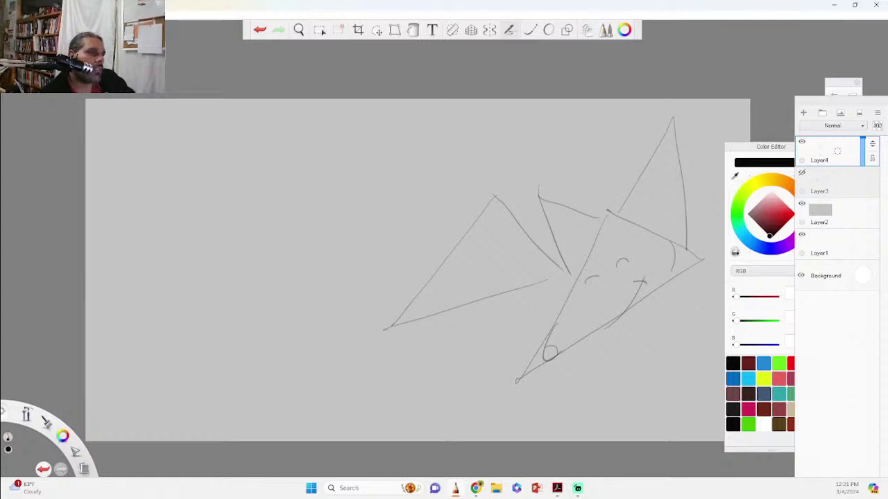
- Switch to the drawing-manual PDF in Acrobat and examine paragraph 32 with its leaf construction diagrams on page 38
left_click(833, 7)
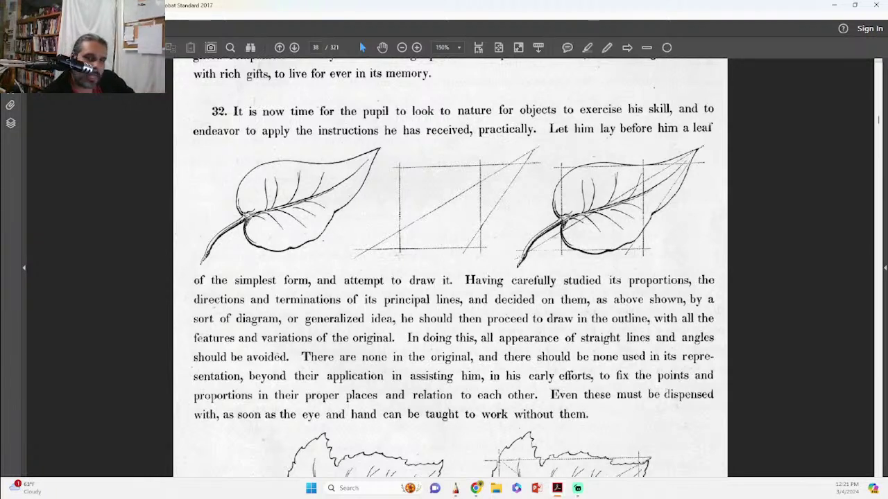
scroll(508, 216, "down", 1)
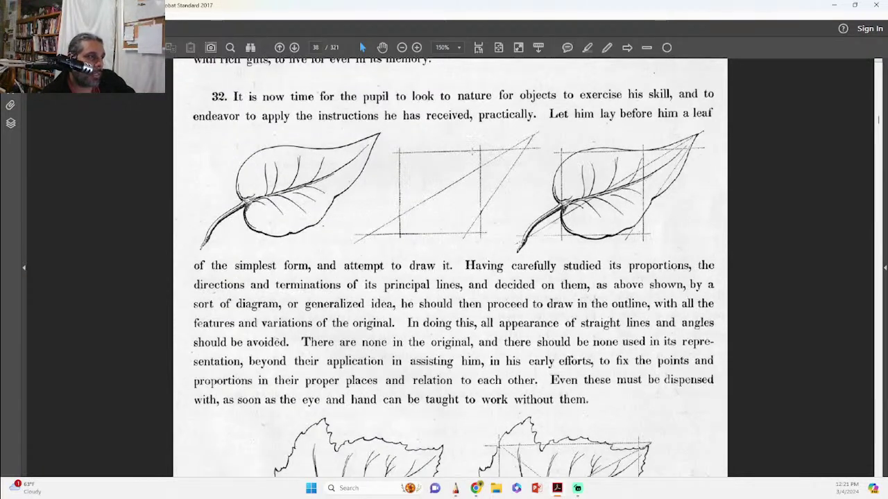
scroll(565, 234, "down", 5)
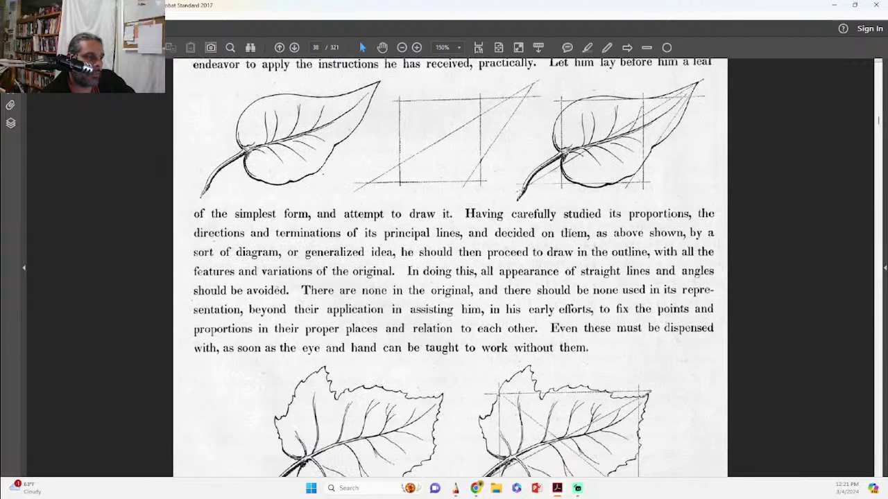
scroll(565, 235, "down", 20)
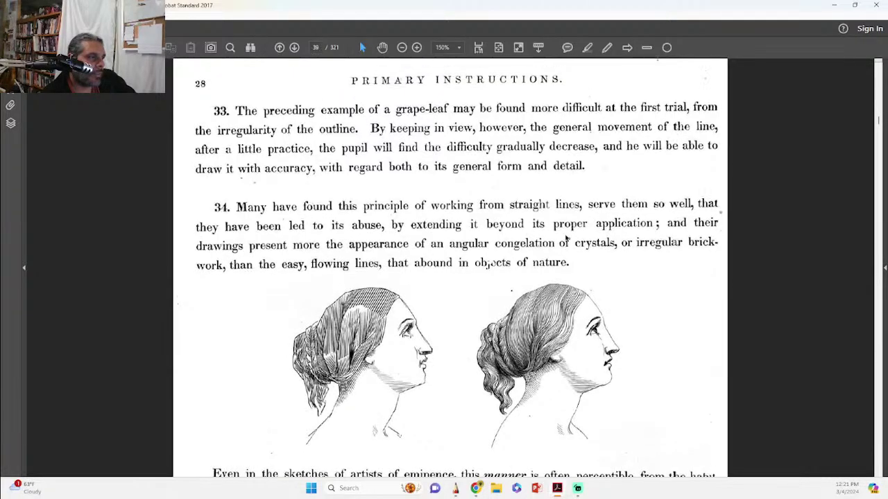
scroll(565, 235, "up", 20)
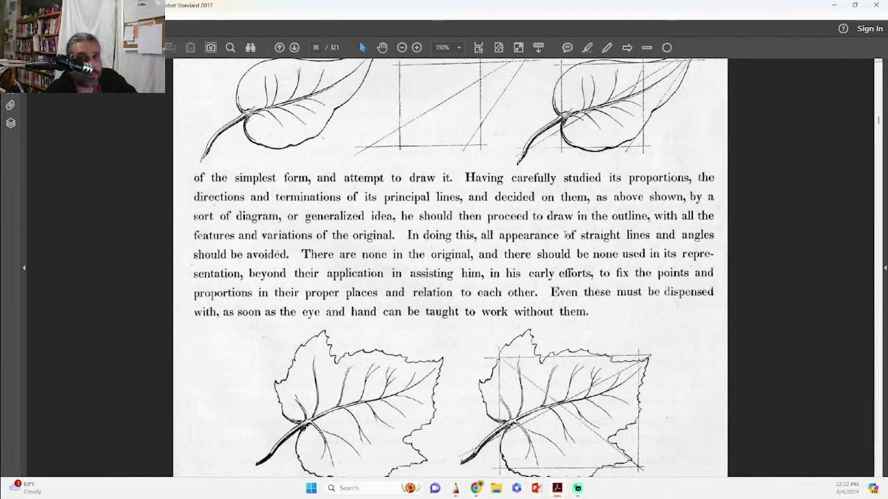
scroll(555, 294, "down", 1)
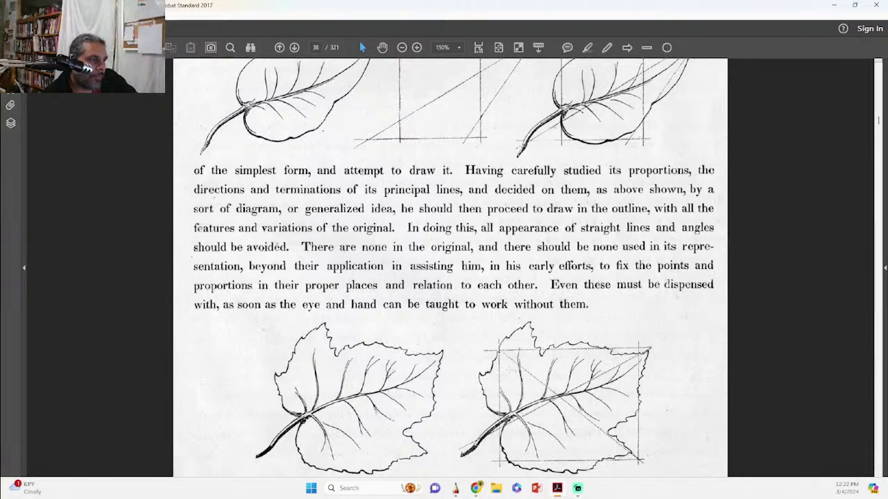
- Read paragraph 34 on PDF page 39 and compare its two engraved profile heads, one angular and one flowing
scroll(488, 266, "down", 3)
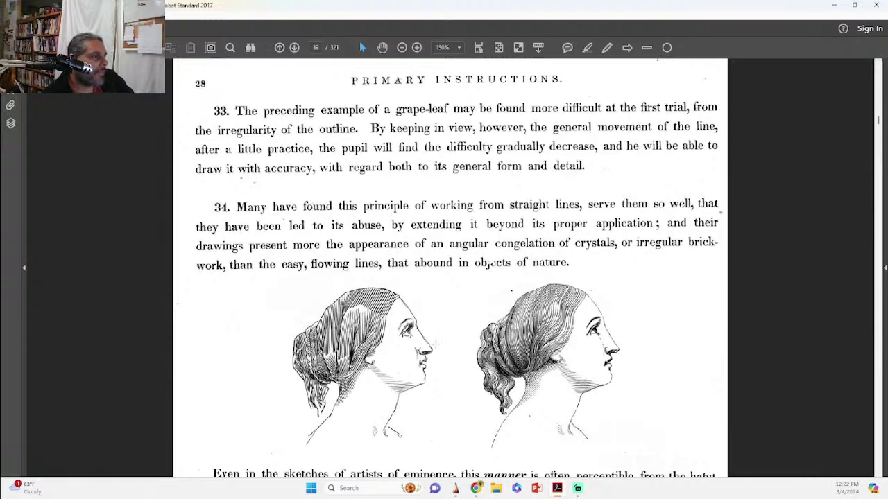
scroll(444, 345, "down", 1)
scroll(450, 316, "down", 3)
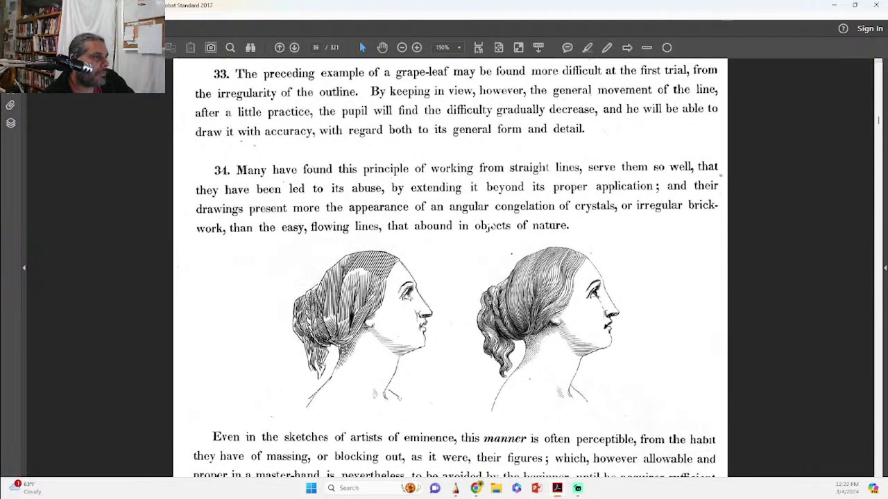
scroll(450, 315, "down", 2)
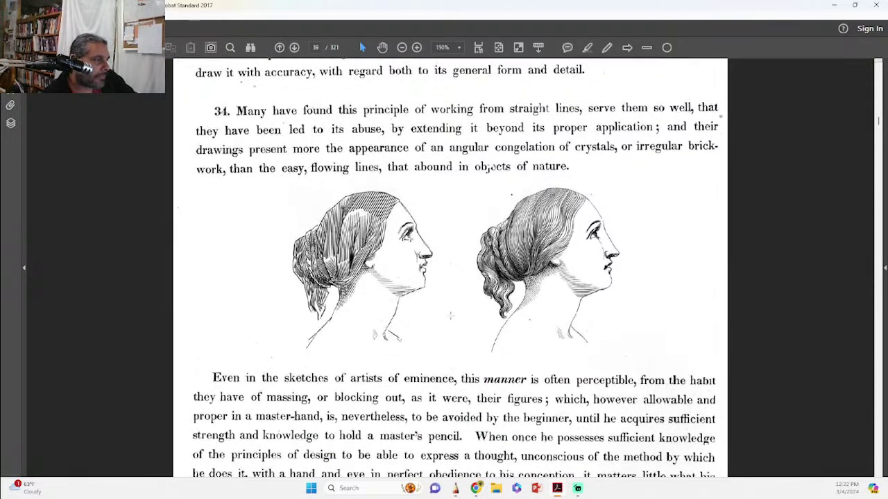
scroll(455, 286, "down", 1)
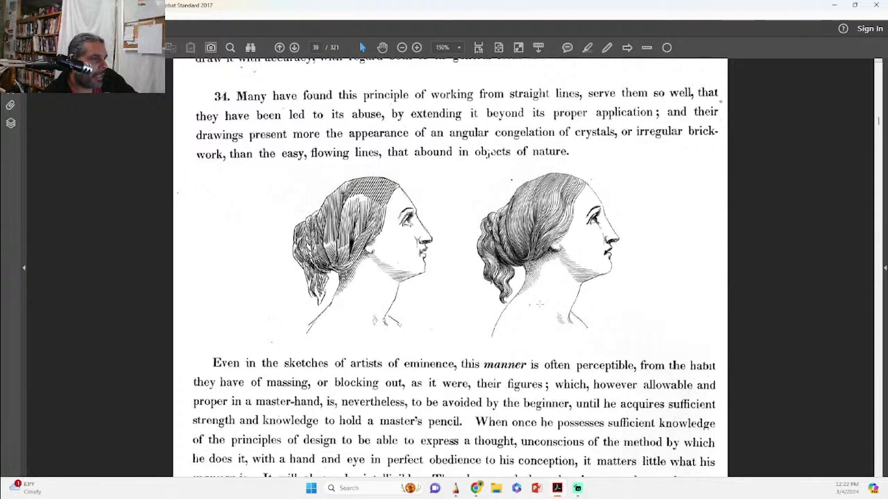
scroll(455, 286, "down", 1)
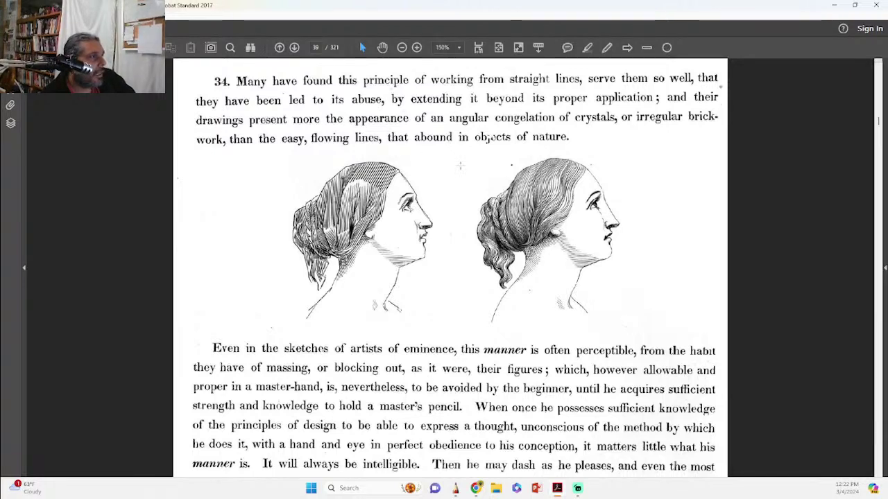
scroll(340, 118, "up", 1)
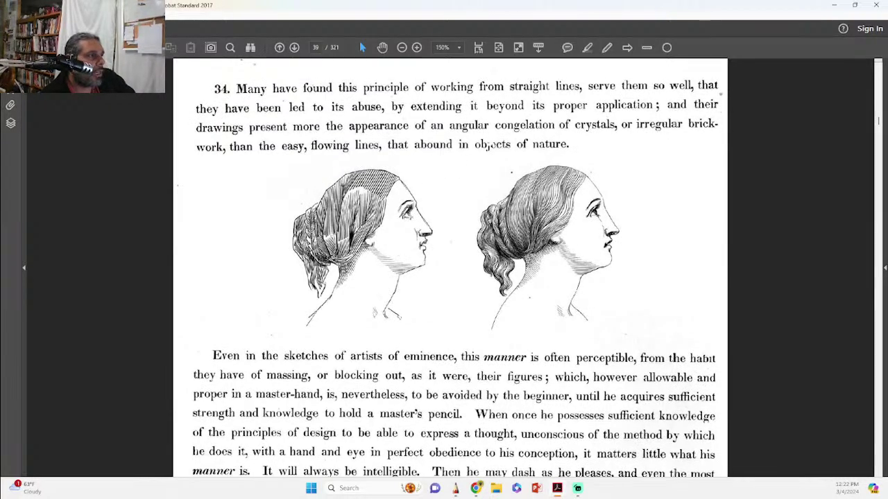
scroll(298, 138, "up", 1)
scroll(298, 138, "up", 3)
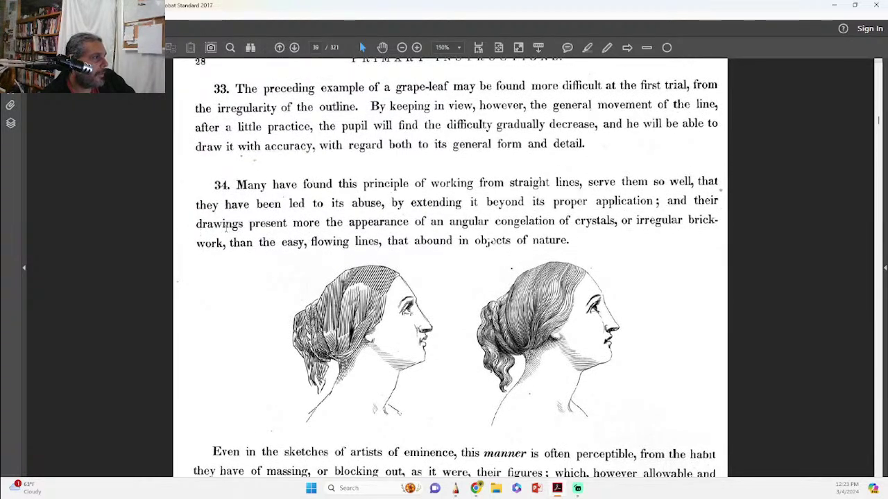
scroll(263, 195, "down", 1)
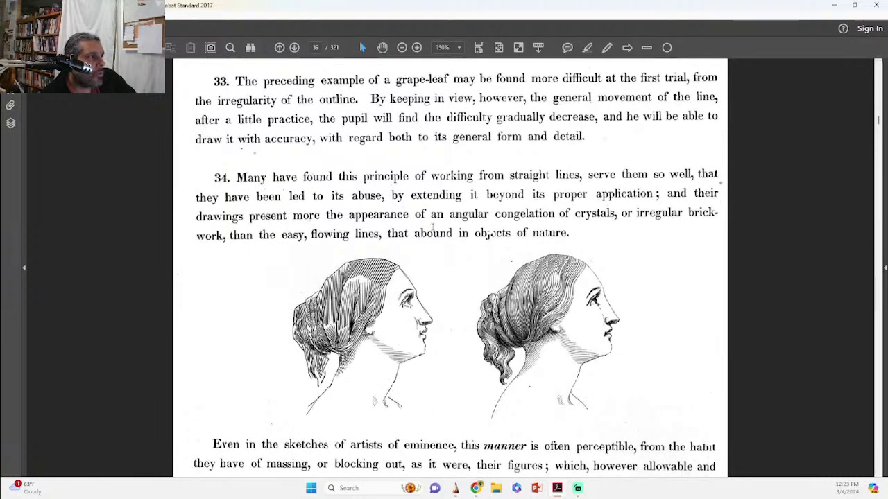